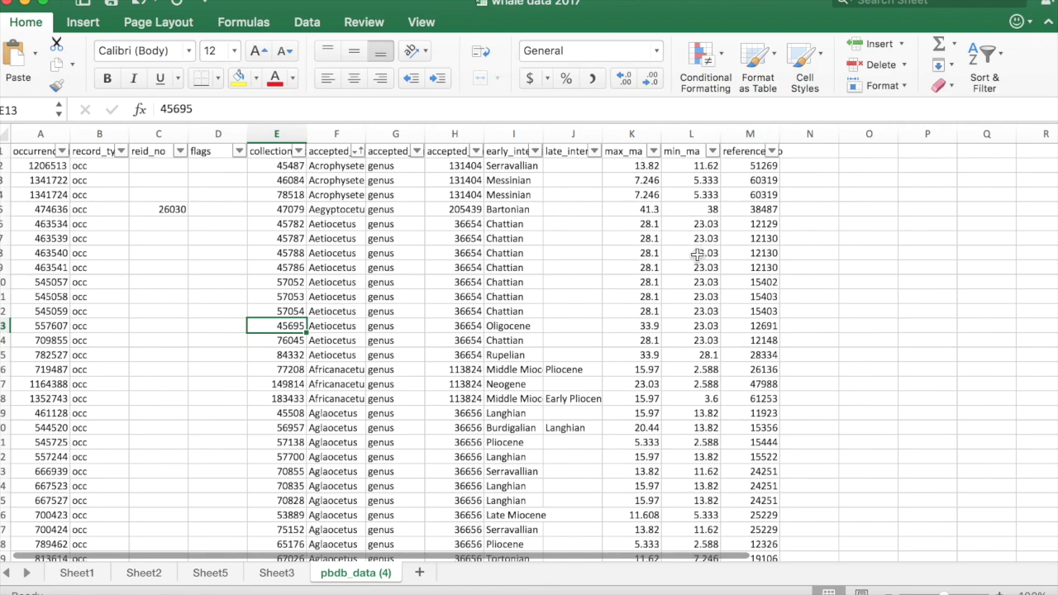
# - Show Sheet5 of the whale data 2017 workbook, with its NAME, MAX and MIN table
pyautogui.click(207, 575)
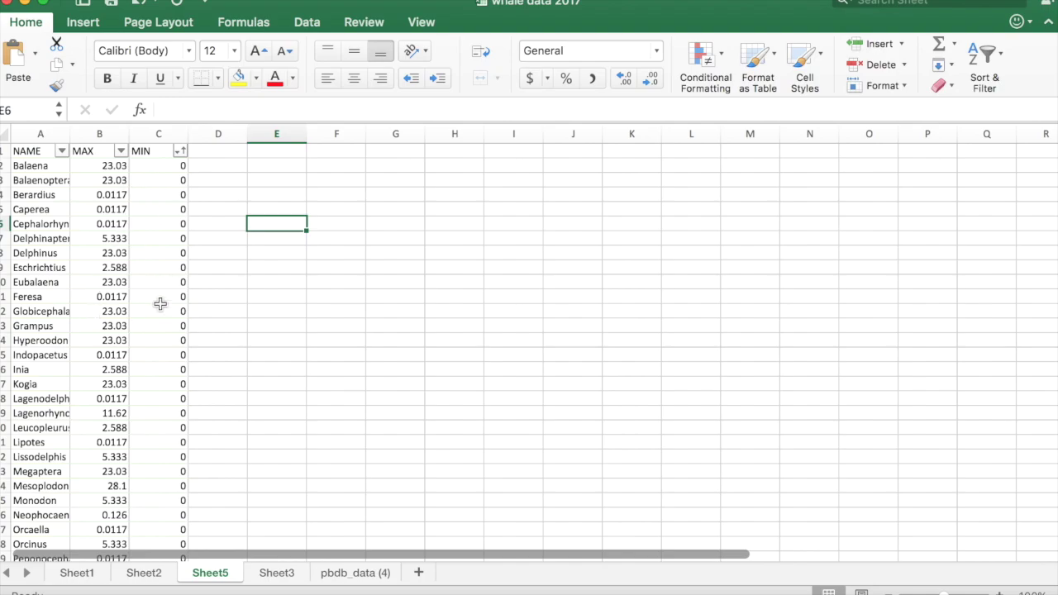
# - Turn the table's Data filter off and back on, dismissing the range alert
pyautogui.click(180, 151)
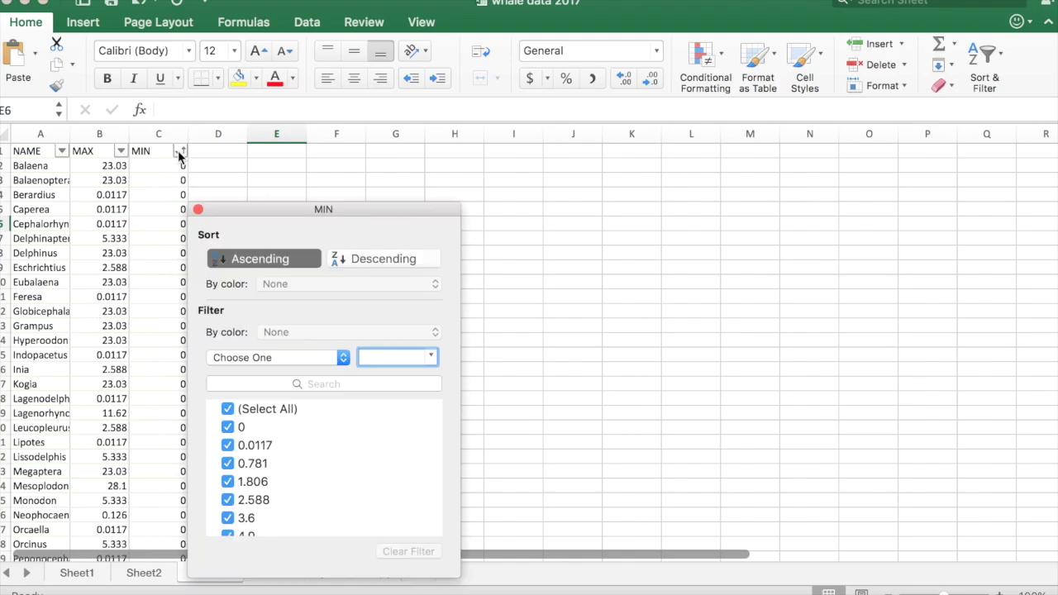
pyautogui.click(197, 210)
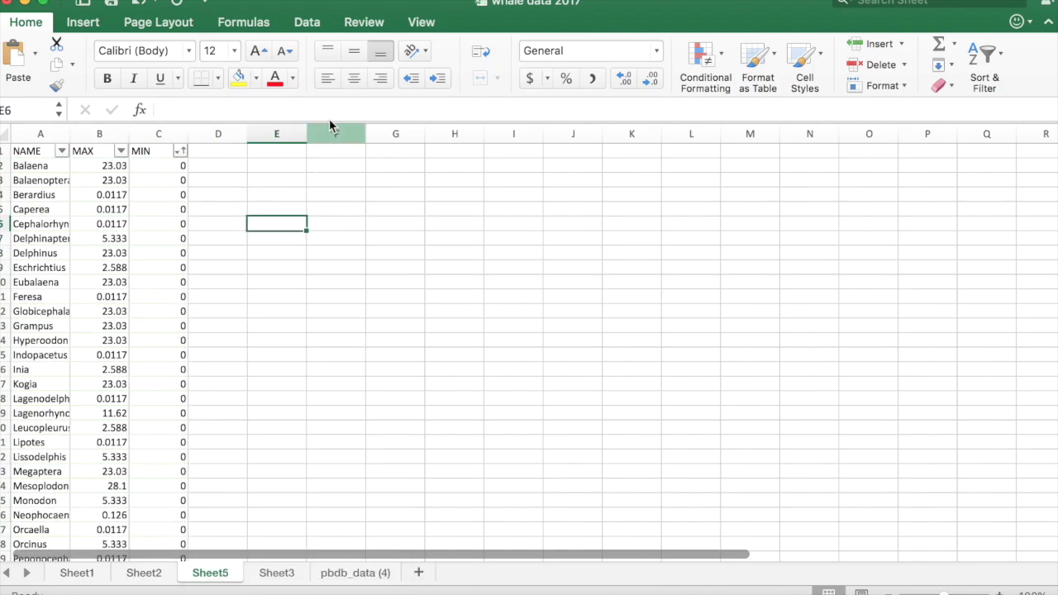
pyautogui.click(307, 22)
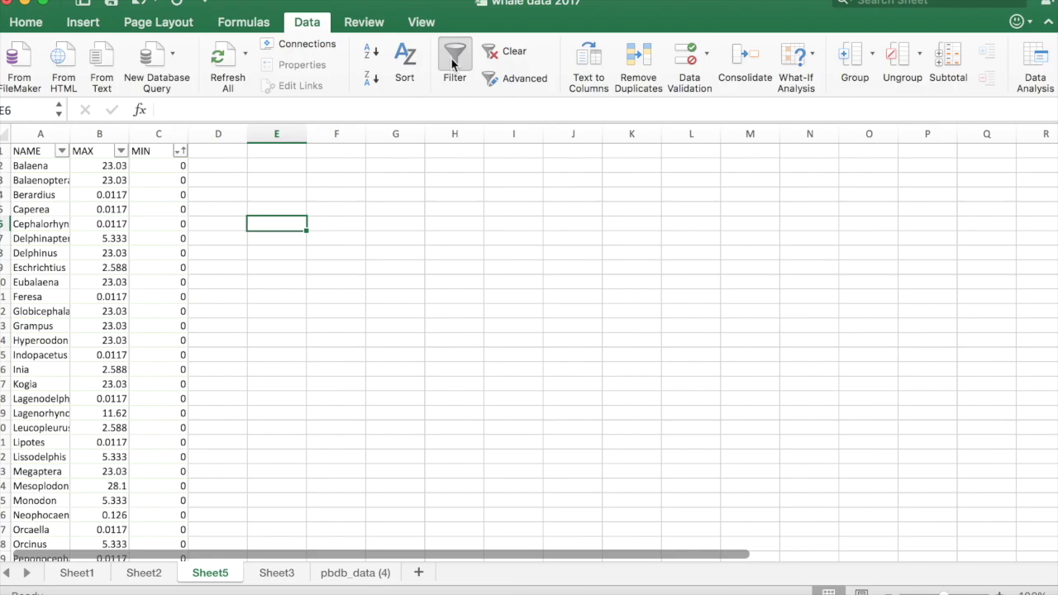
pyautogui.click(453, 62)
pyautogui.click(453, 62)
pyautogui.click(666, 233)
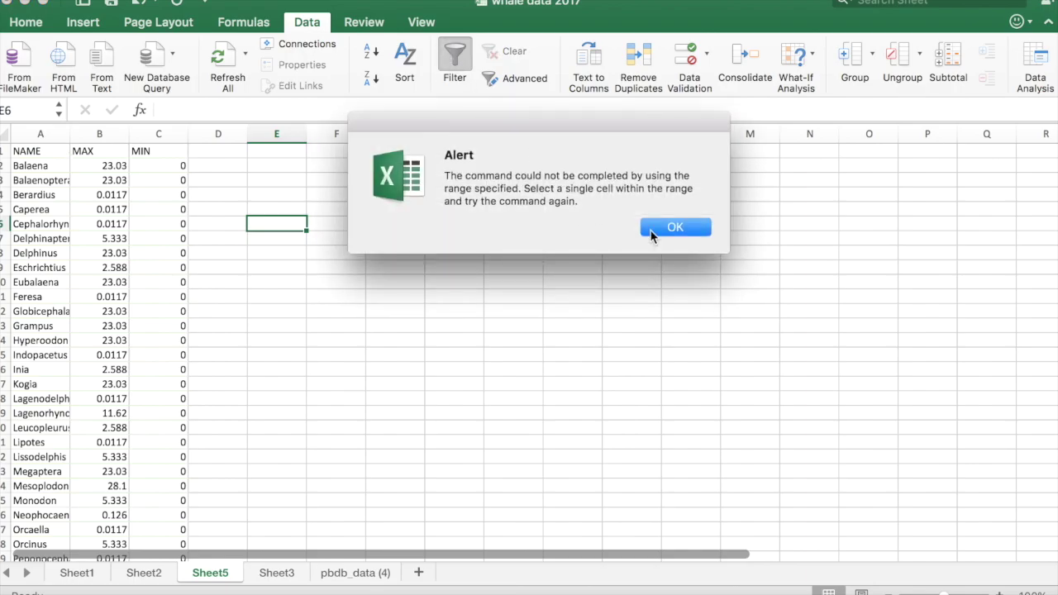
pyautogui.click(4, 134)
pyautogui.click(453, 59)
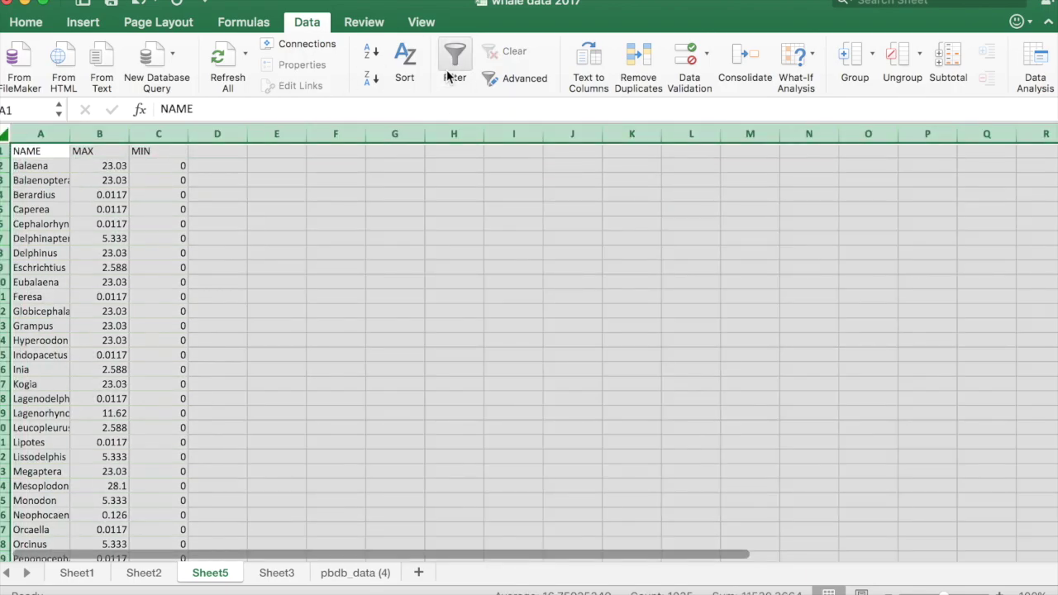
pyautogui.click(237, 195)
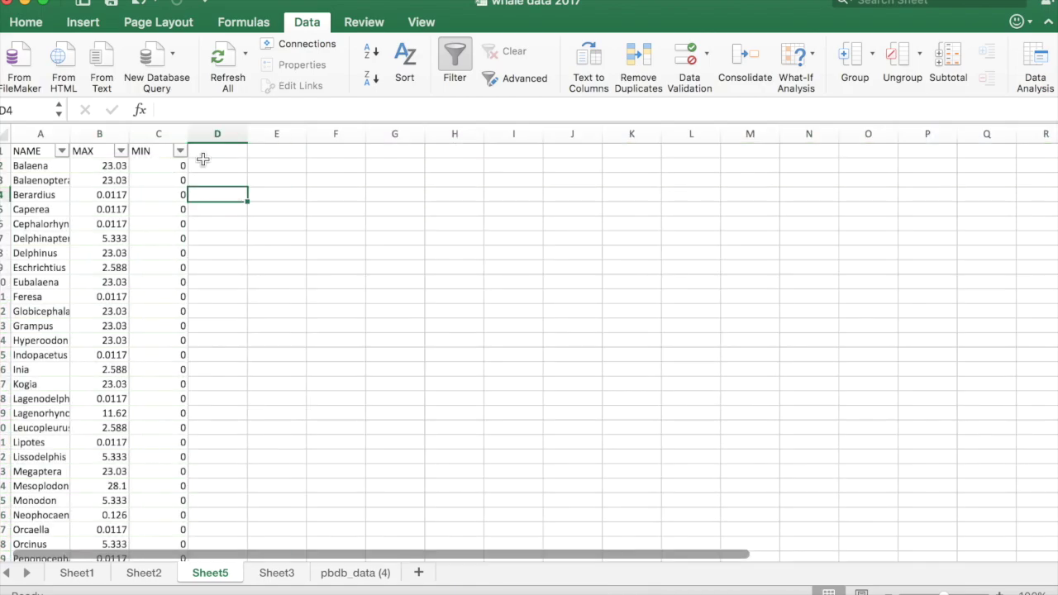
# - Sort the genera by MIN from smallest to largest
pyautogui.click(180, 152)
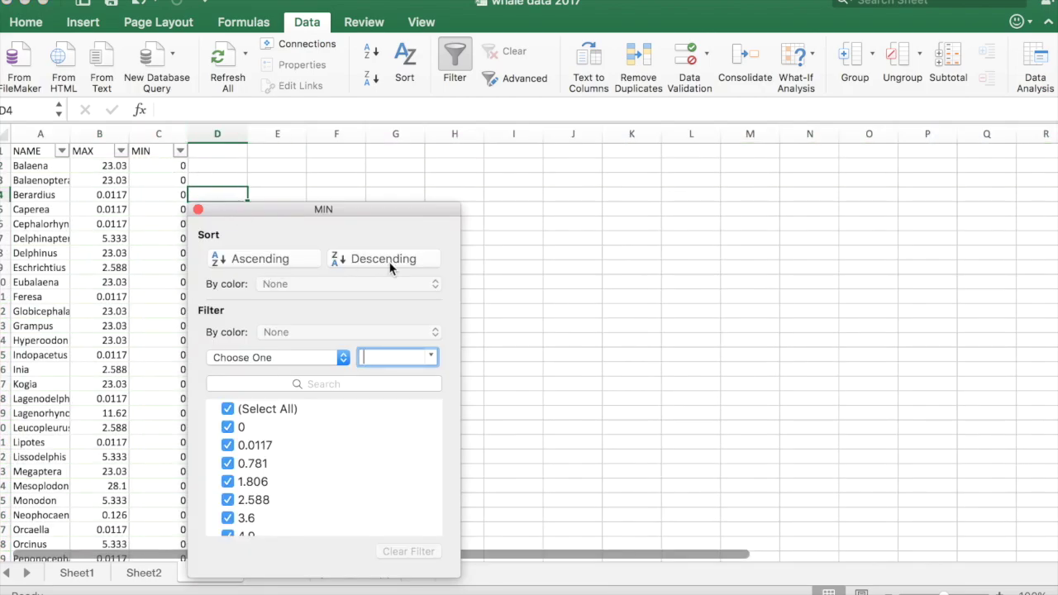
pyautogui.click(265, 266)
pyautogui.click(198, 209)
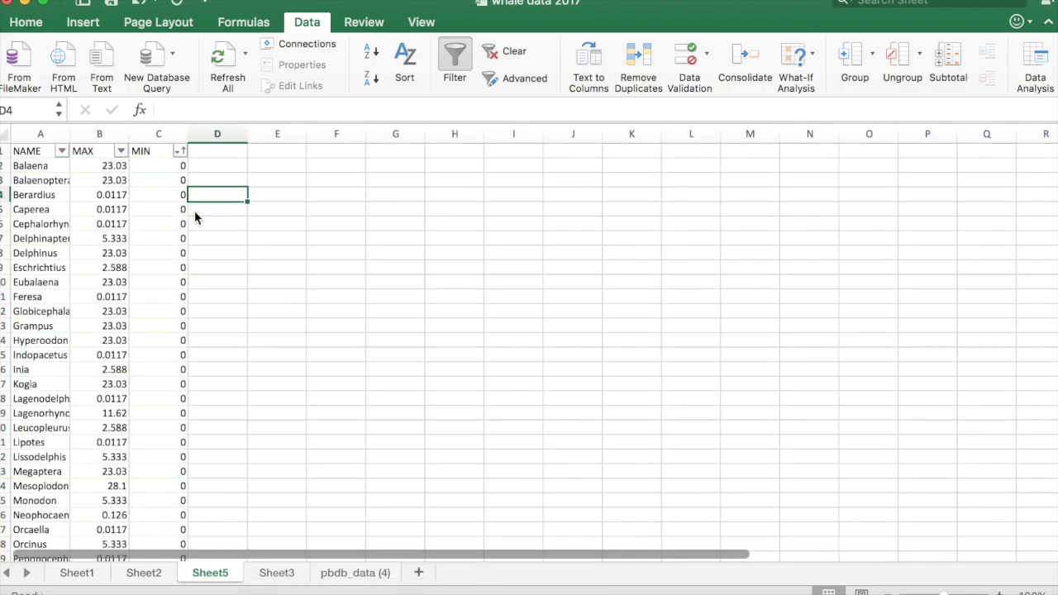
pyautogui.click(214, 153)
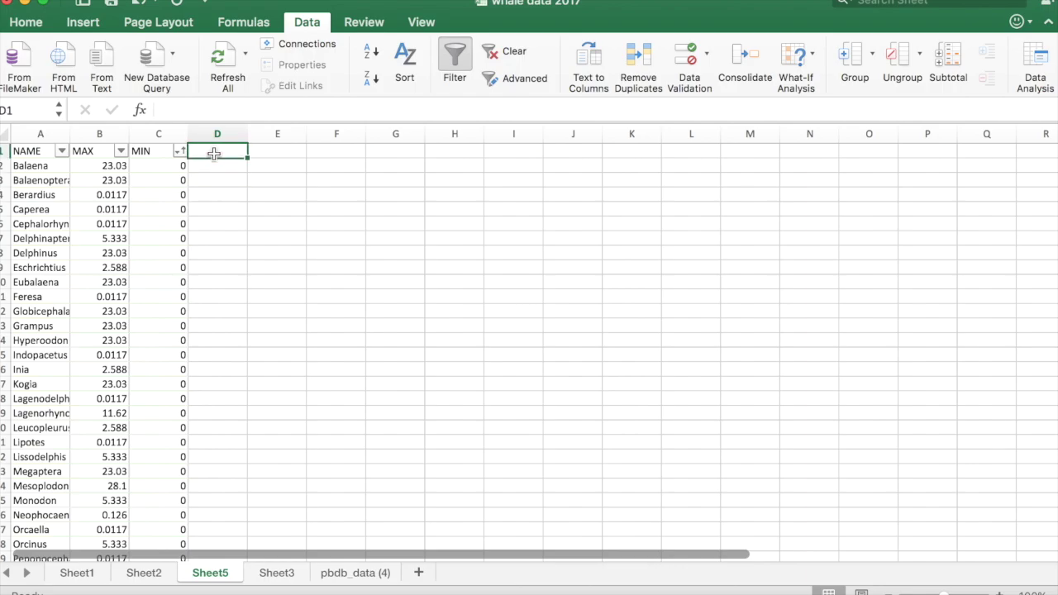
# - Add a 'Range' header in D1 and the formula =B2-C2 (23.03) in D2, starting its fill down
pyautogui.write('Range')
pyautogui.press('Return')
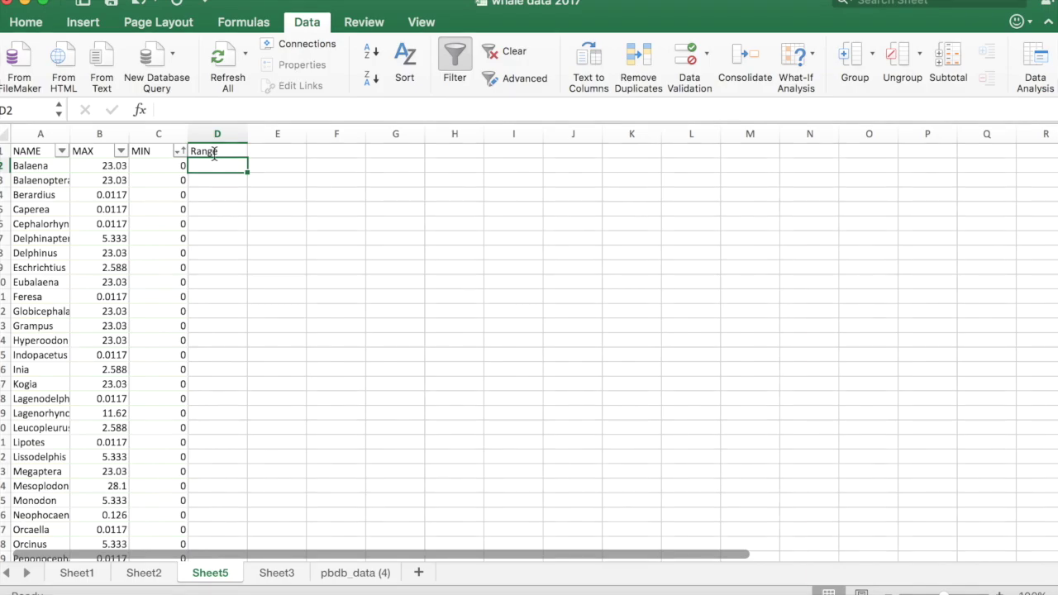
pyautogui.write('=')
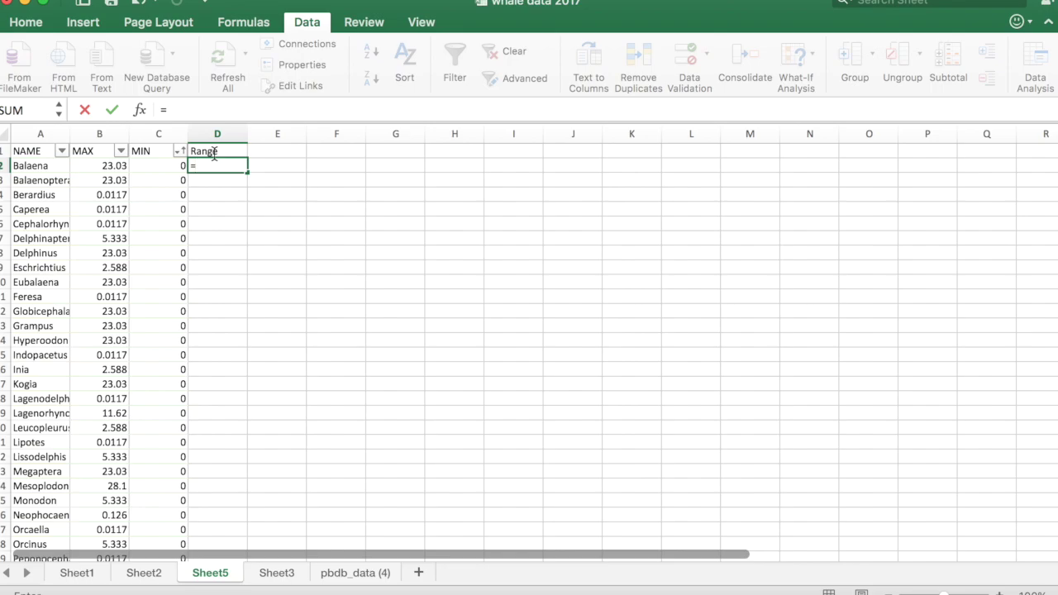
pyautogui.write('b2')
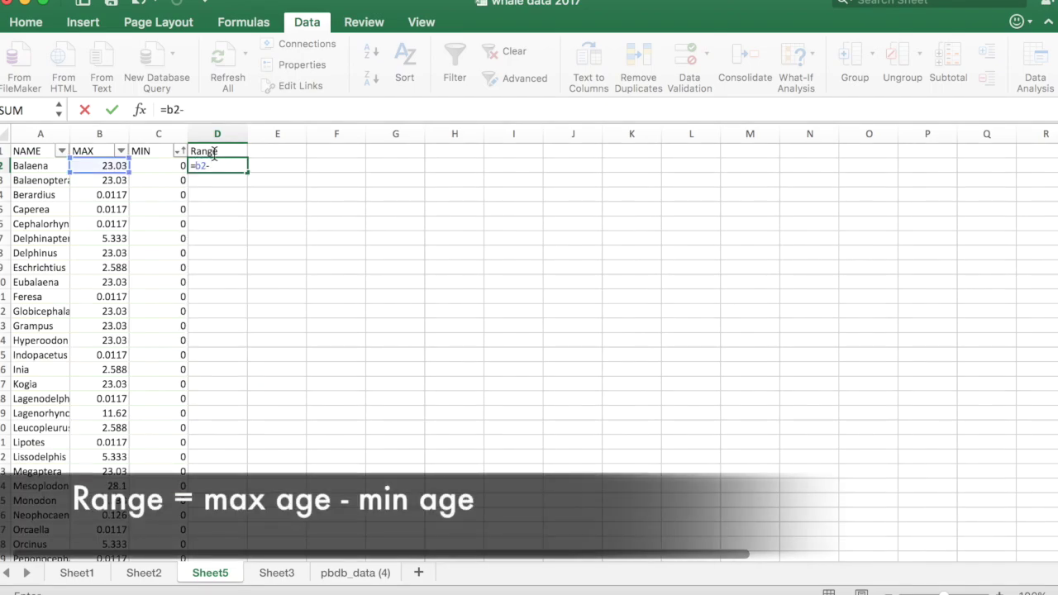
pyautogui.write('-c2')
pyautogui.press('Return')
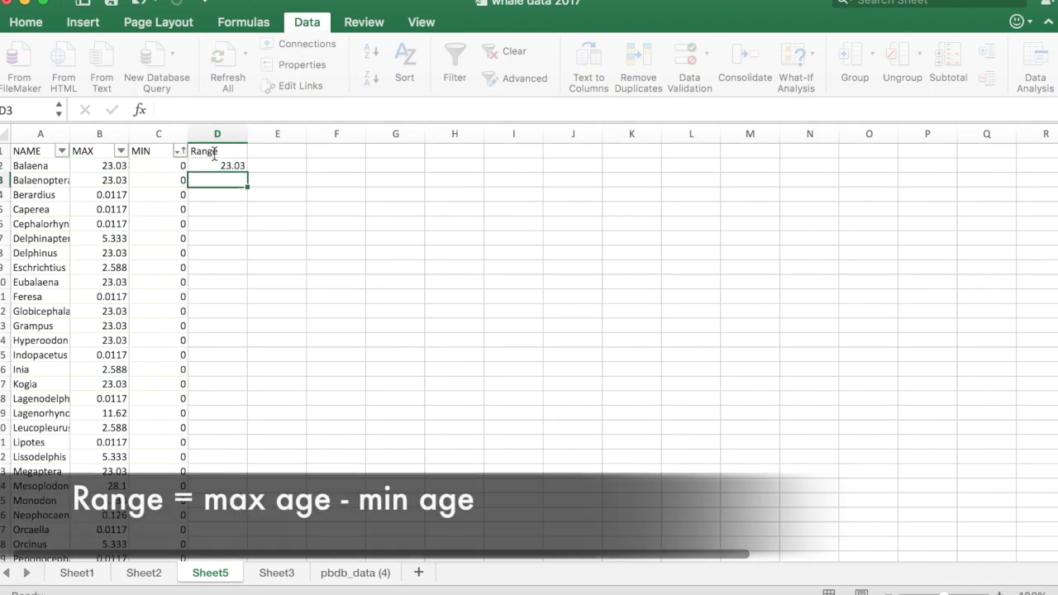
pyautogui.click(233, 166)
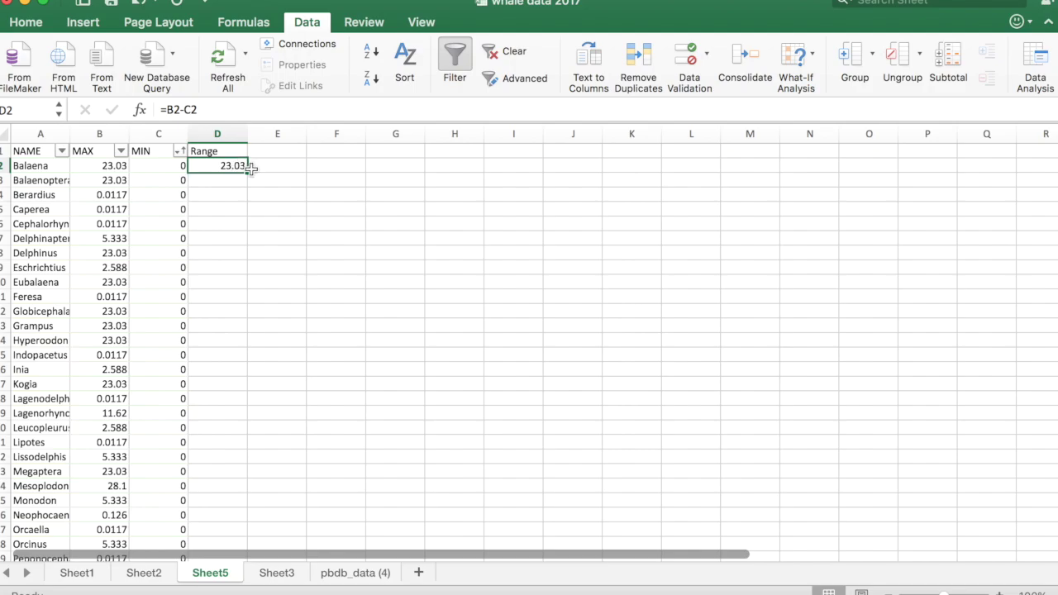
pyautogui.moveTo(245, 171); pyautogui.dragTo(243, 229)
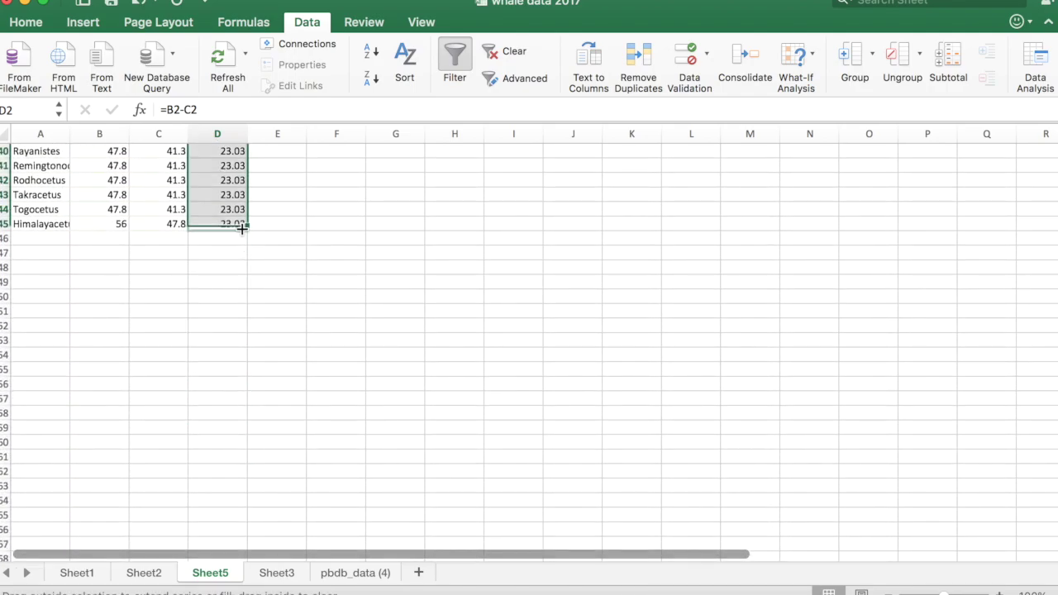
# - Verify the copied MAX-minus-MIN formulas throughout column D, past row 320
pyautogui.scroll(6, 232, 222)
pyautogui.scroll(3, 225, 225)
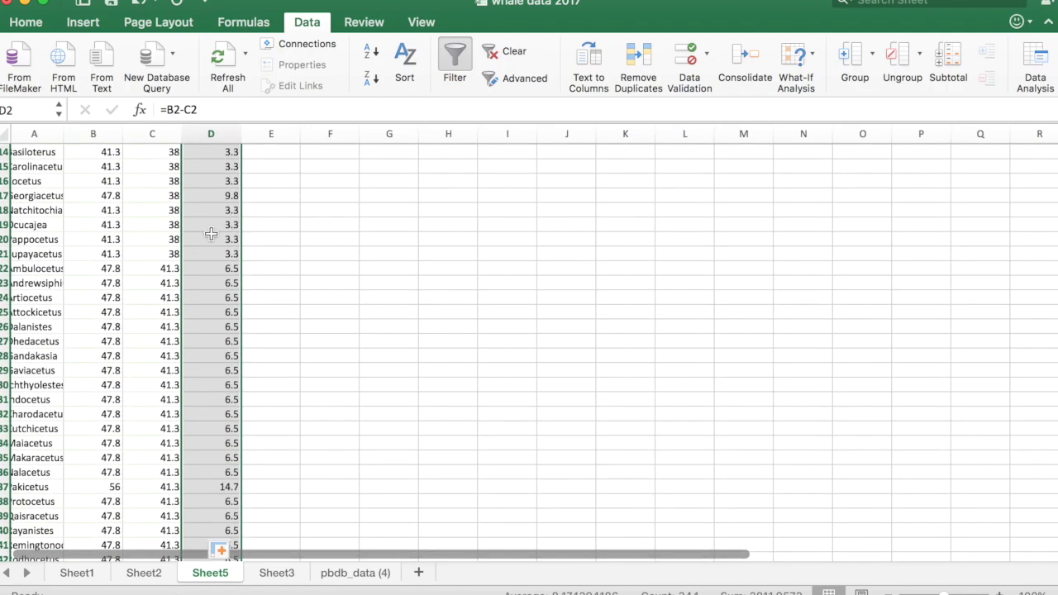
pyautogui.click(213, 239)
pyautogui.click(212, 297)
pyautogui.click(218, 347)
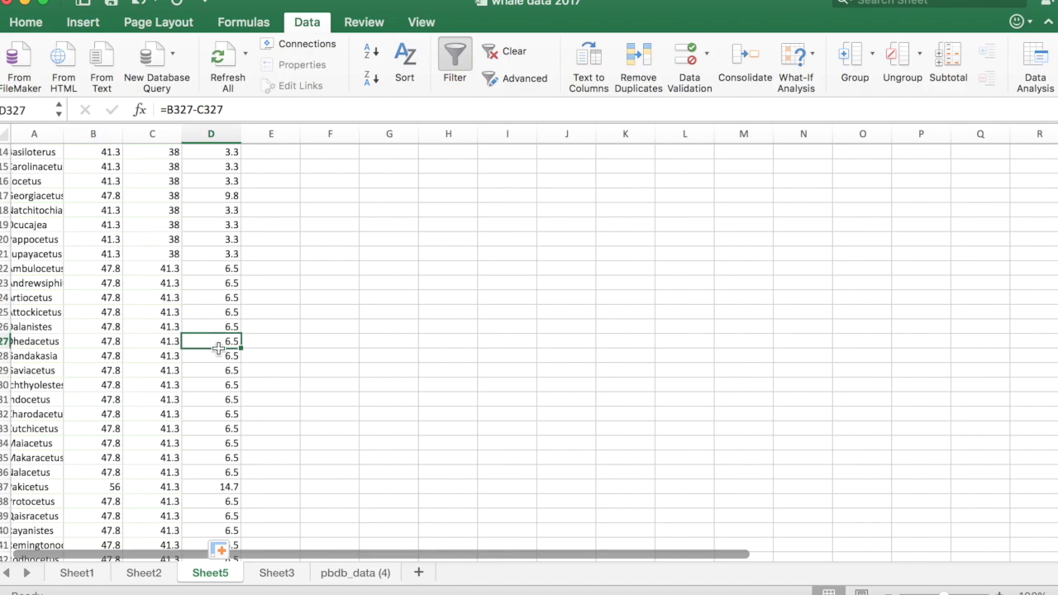
pyautogui.hscroll(-1, 218, 348)
pyautogui.click(222, 267)
pyautogui.scroll(5, 223, 265)
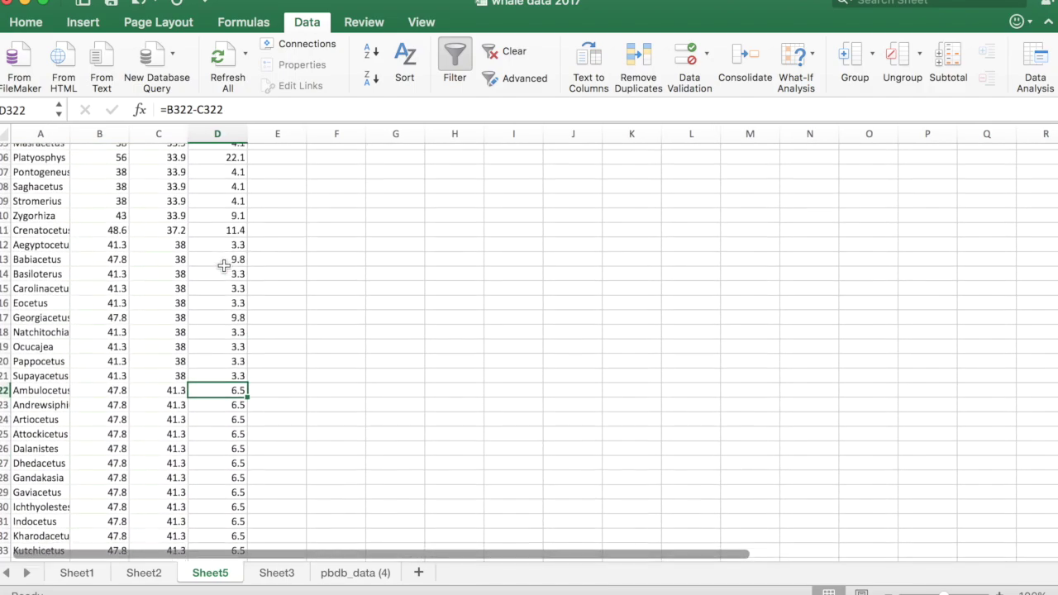
pyautogui.click(224, 265)
pyautogui.click(224, 197)
pyautogui.scroll(-15, 224, 198)
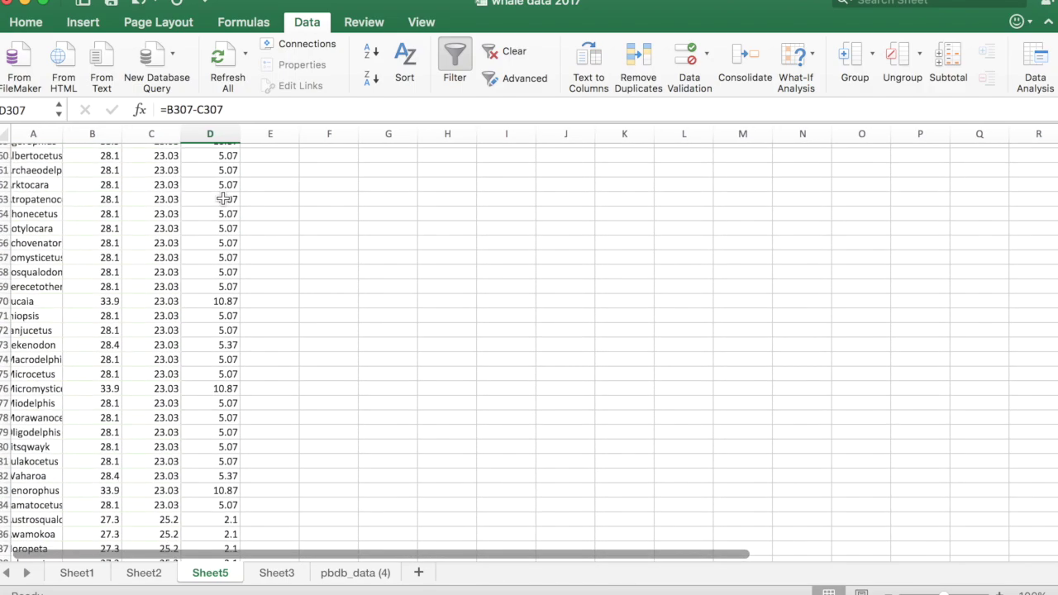
pyautogui.scroll(8, 224, 198)
pyautogui.scroll(20, 224, 198)
pyautogui.click(219, 316)
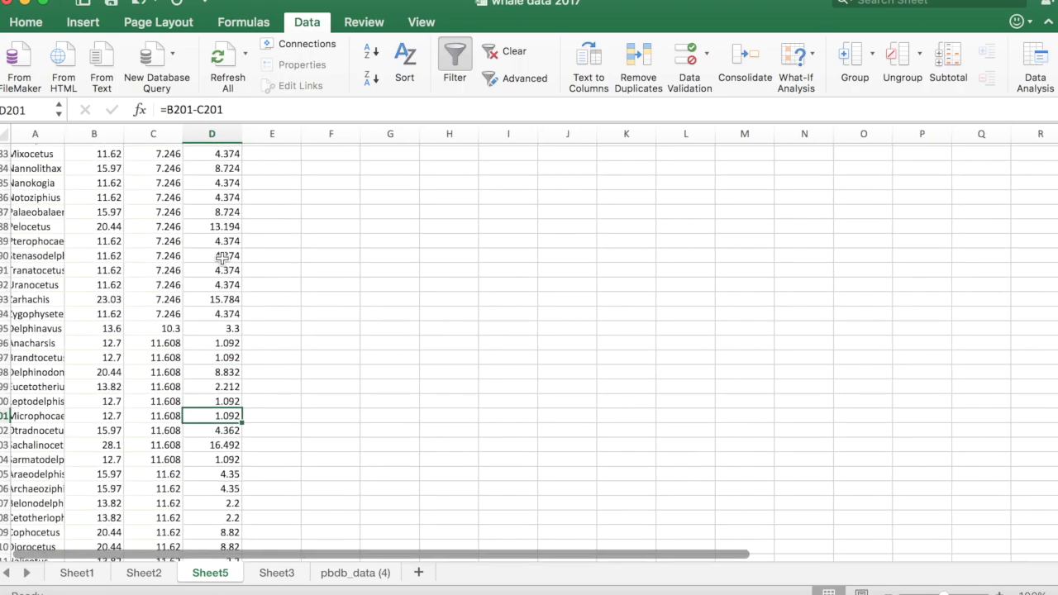
pyautogui.scroll(-10, 219, 316)
pyautogui.scroll(20, 222, 259)
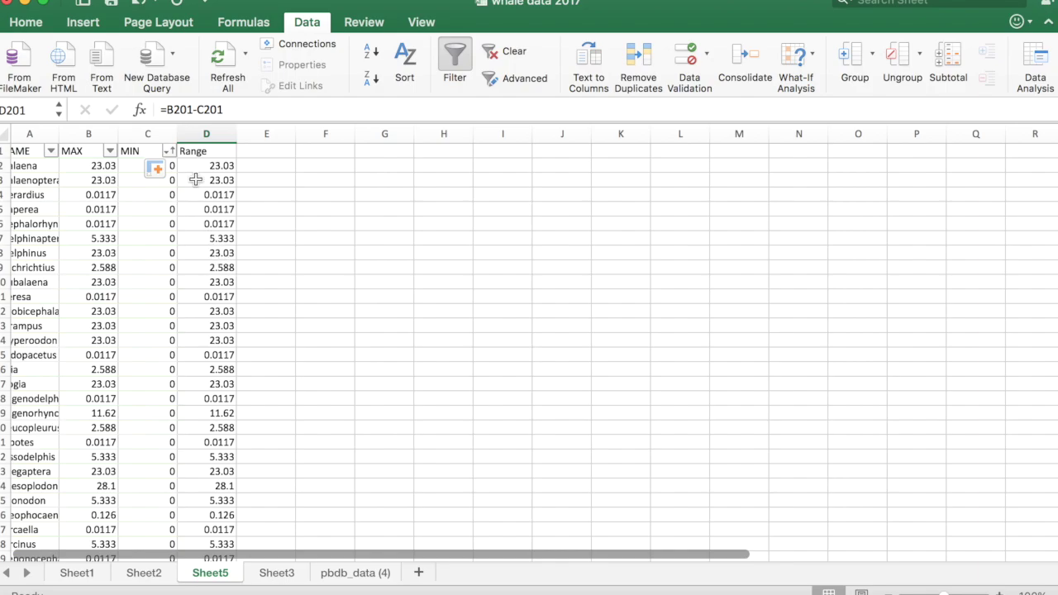
# - Select column C (MIN) together with column D (Range)
pyautogui.click(141, 134)
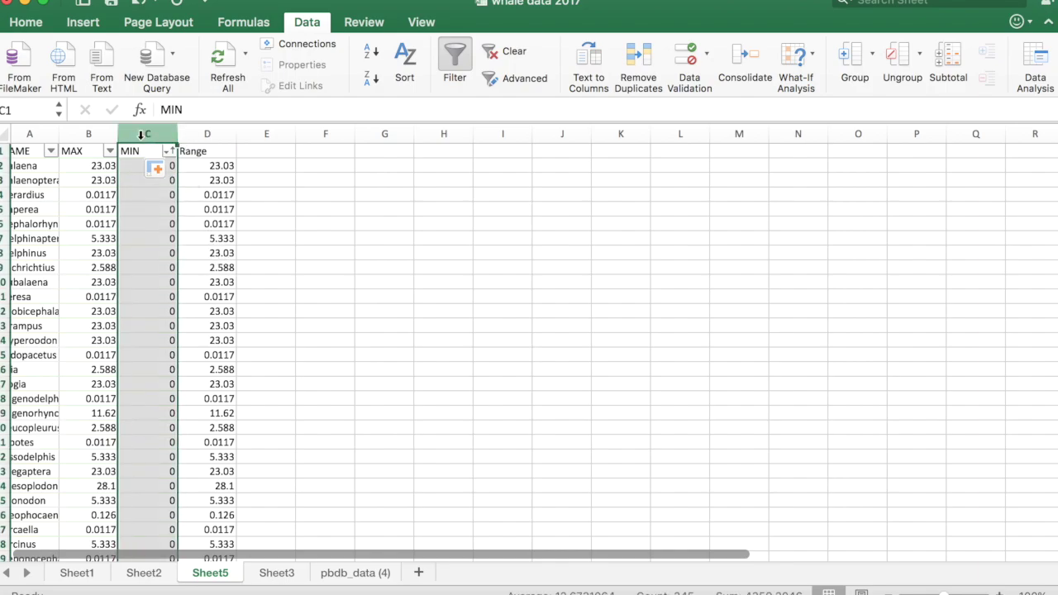
pyautogui.keyDown('super'); pyautogui.click(206, 134); pyautogui.keyUp('super')
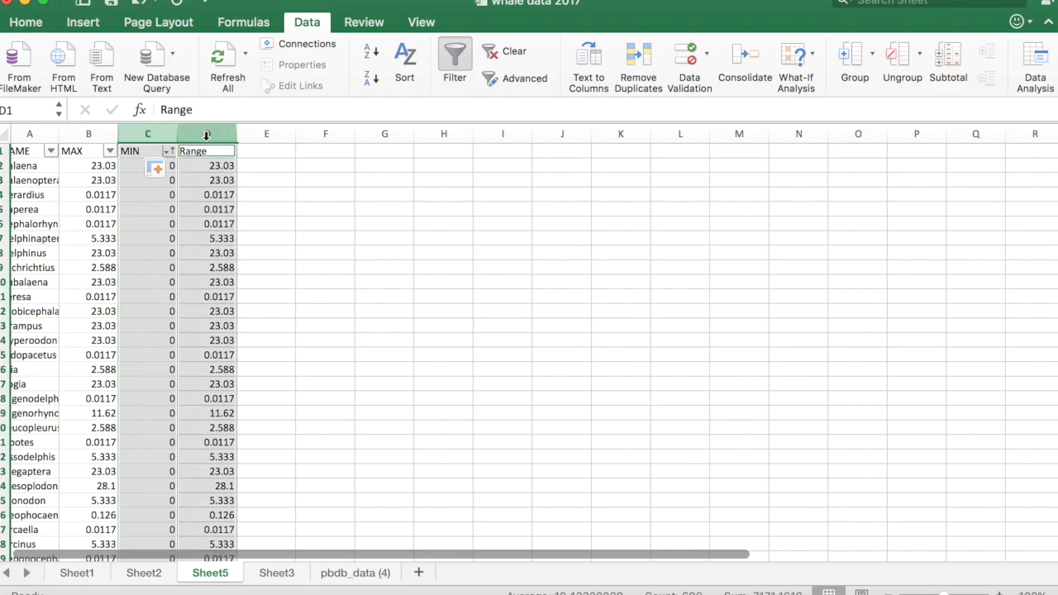
# - Insert a Stacked Bar chart of the MIN and Range columns and drag it larger
pyautogui.click(82, 22)
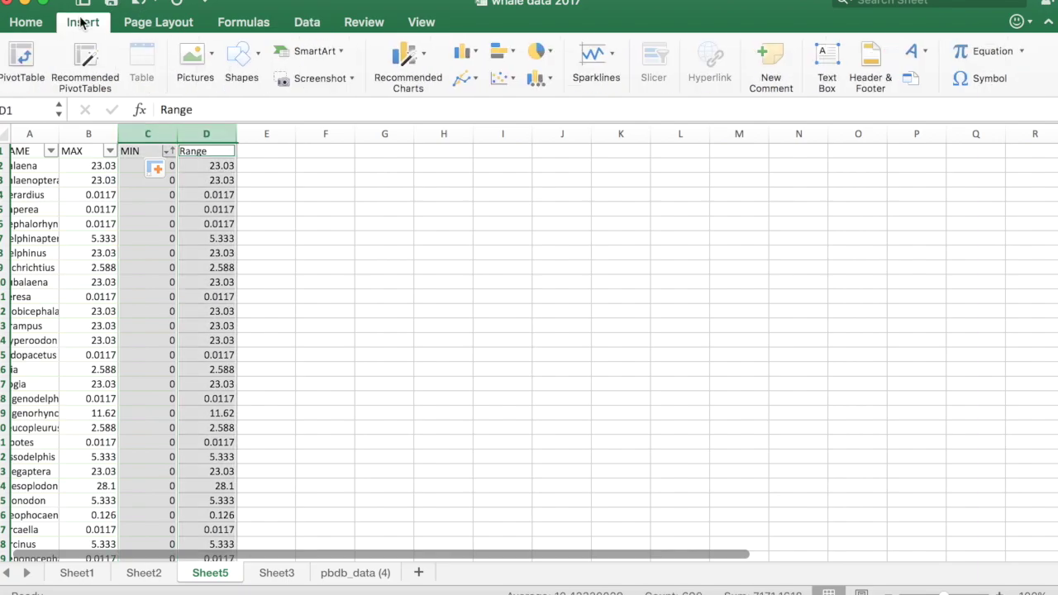
pyautogui.click(513, 52)
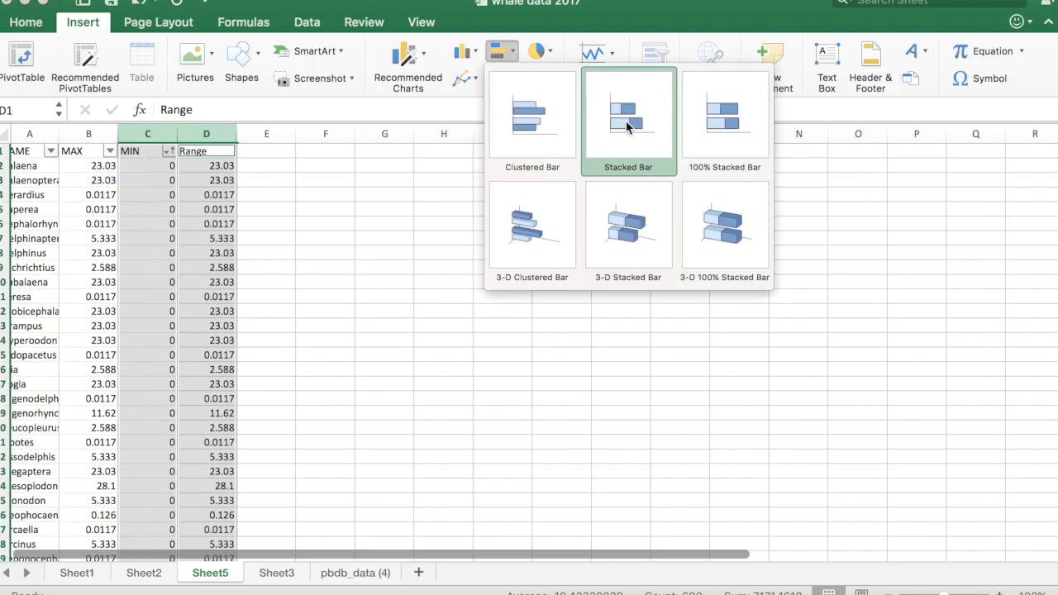
pyautogui.click(627, 124)
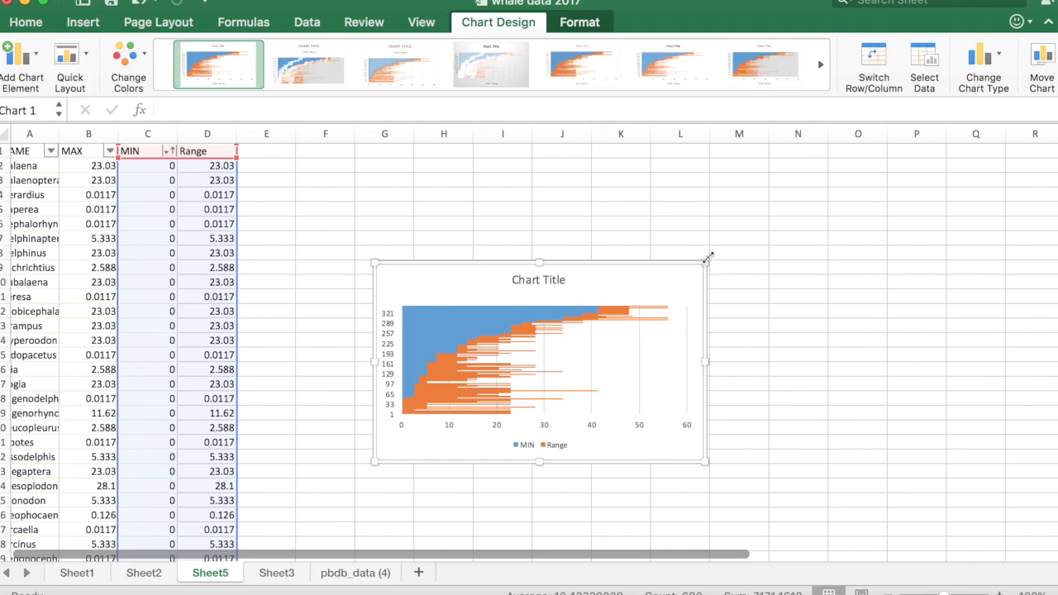
pyautogui.moveTo(707, 260); pyautogui.dragTo(771, 201)
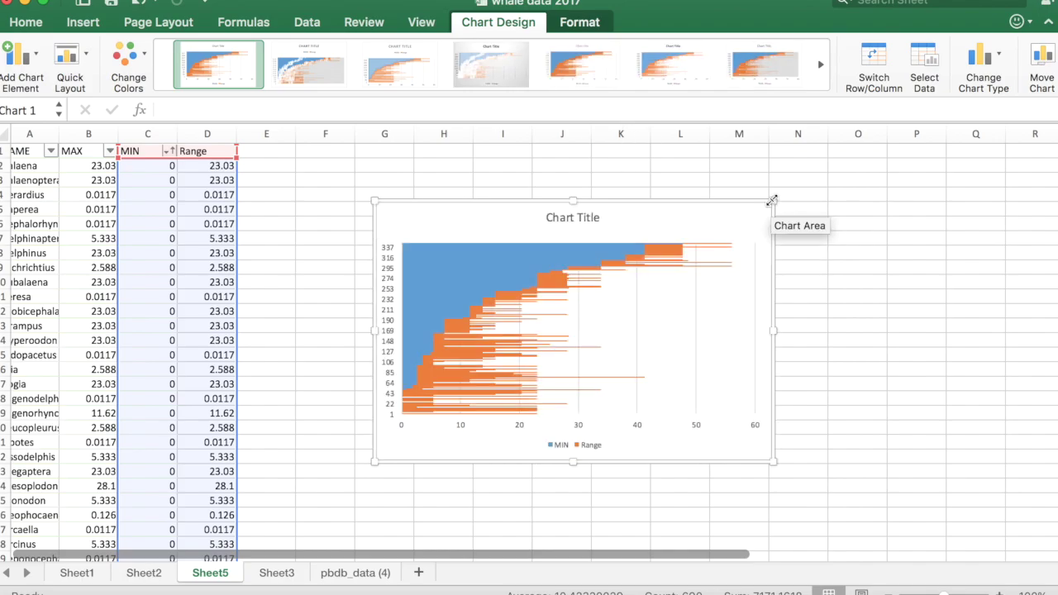
pyautogui.moveTo(665, 250)
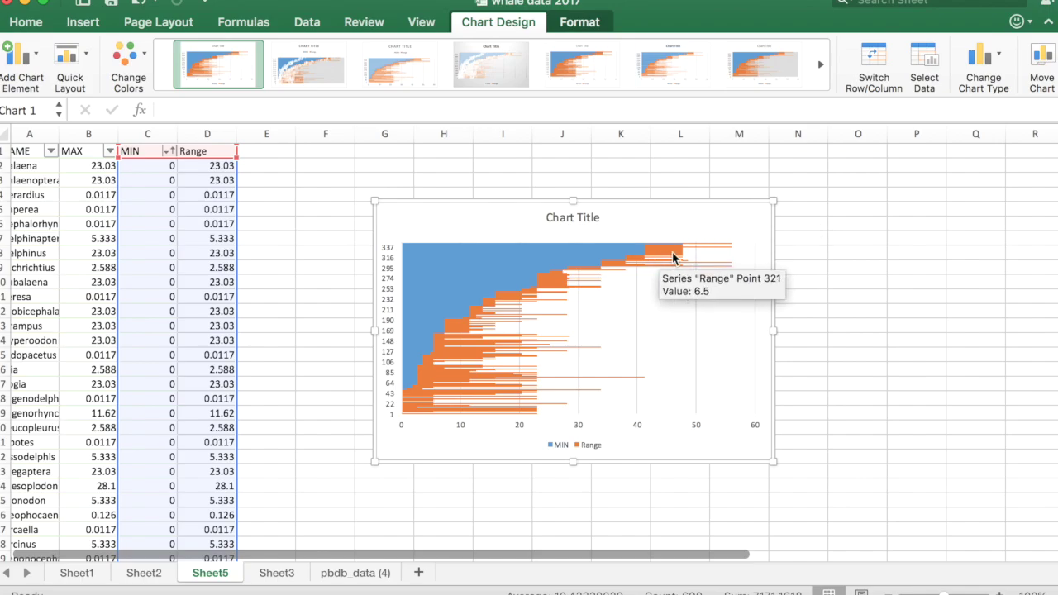
pyautogui.moveTo(520, 264)
pyautogui.moveTo(472, 270)
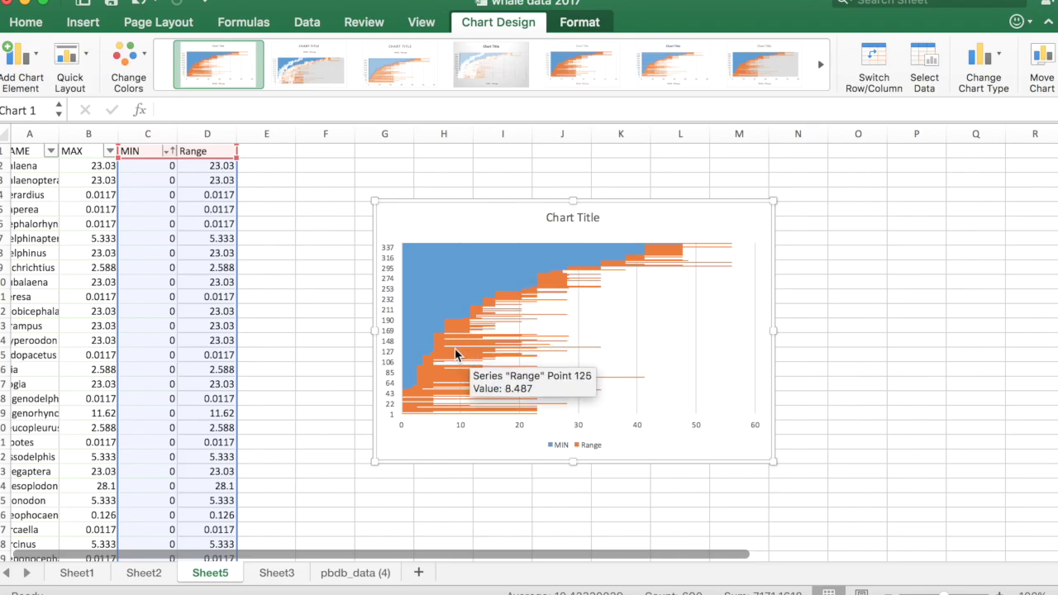
pyautogui.moveTo(468, 358)
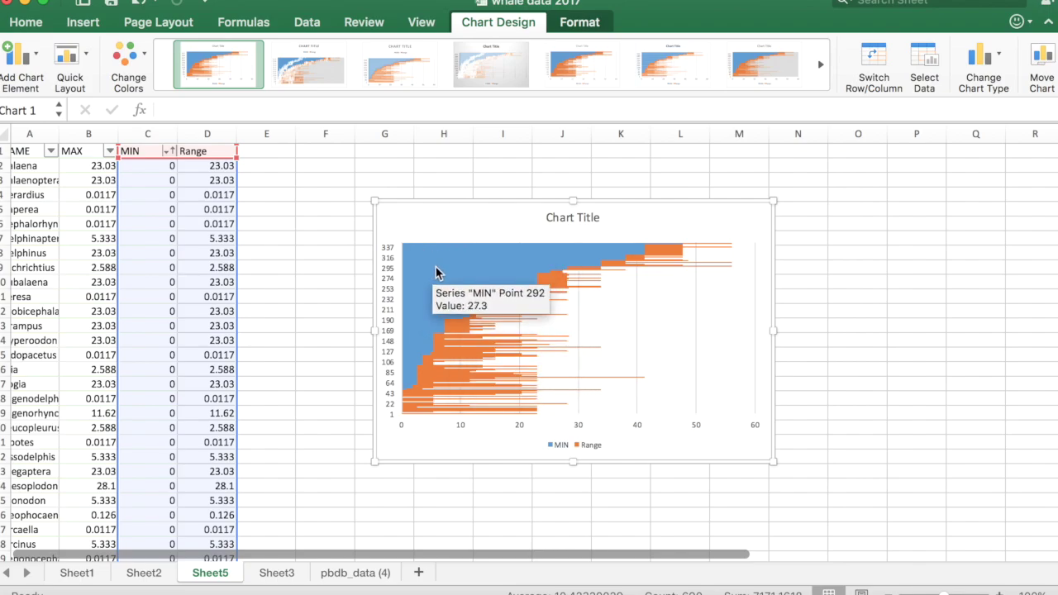
pyautogui.moveTo(445, 260)
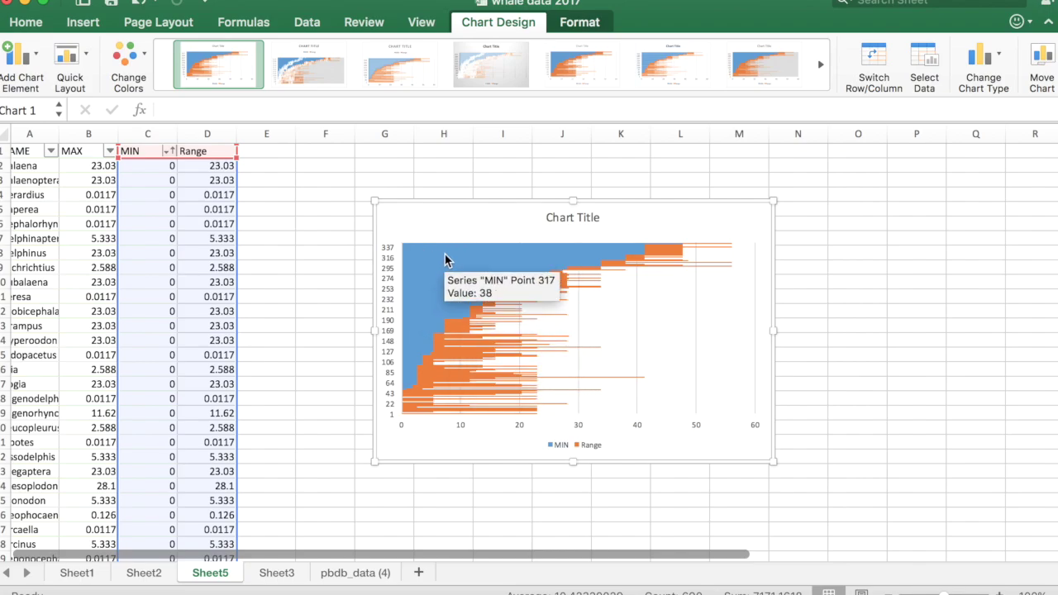
# - Give the blue MIN series No fill so only the orange Range bars show
pyautogui.rightClick(445, 260)
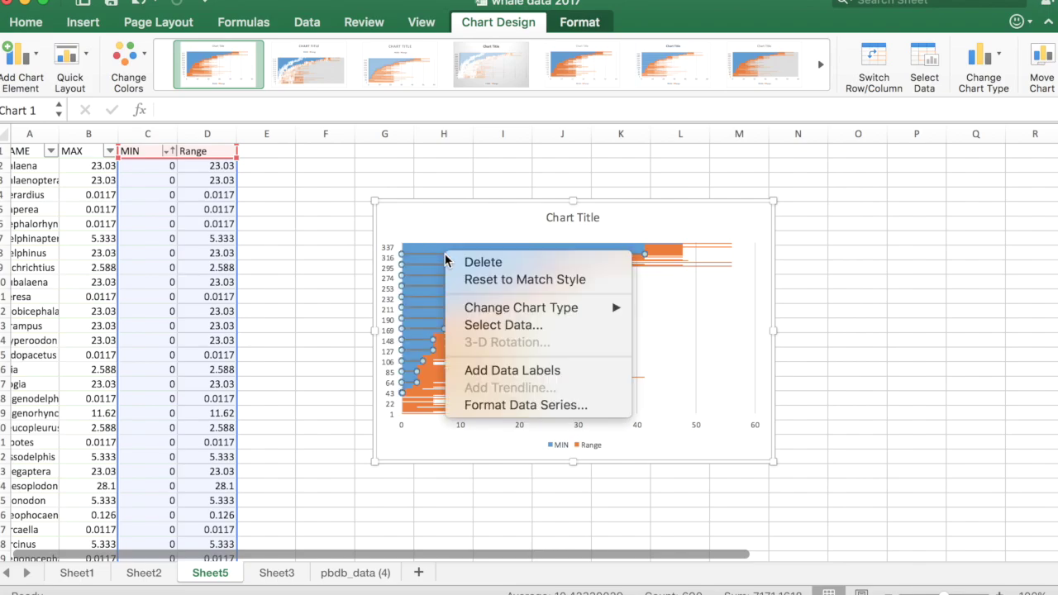
pyautogui.click(526, 406)
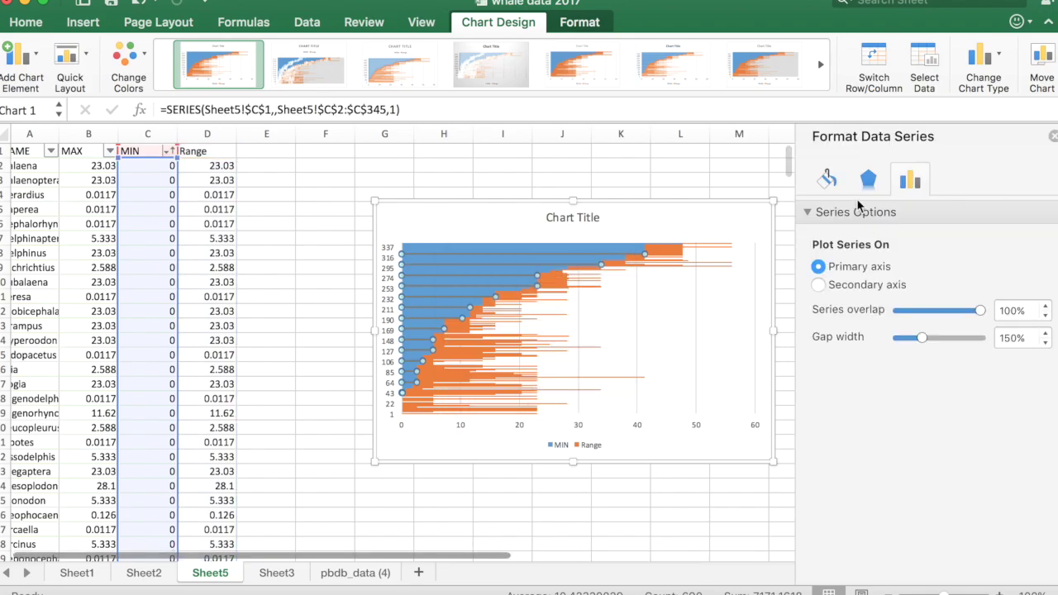
pyautogui.click(828, 178)
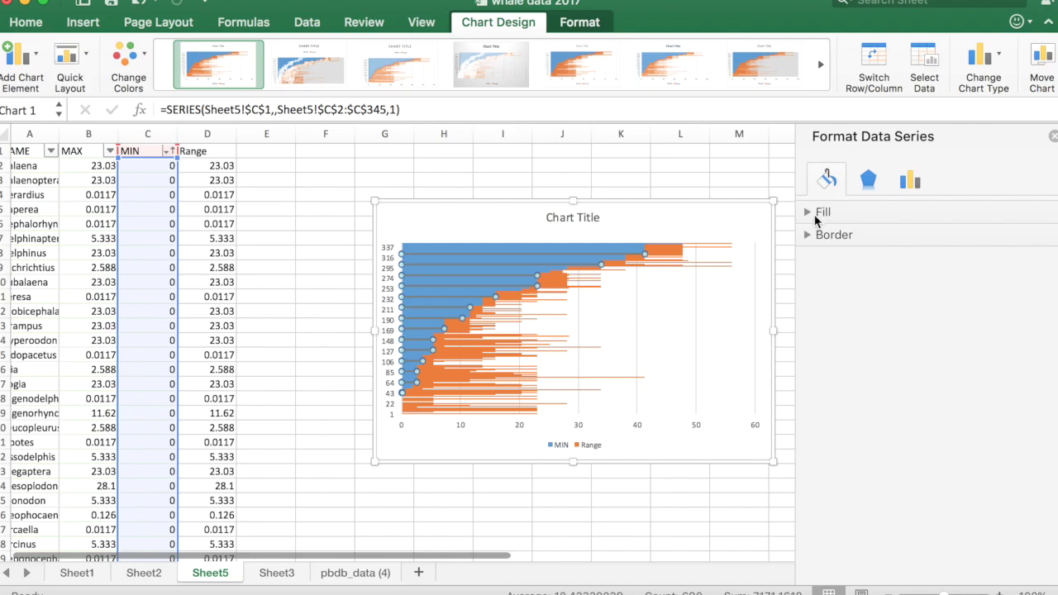
pyautogui.click(817, 213)
pyautogui.click(819, 240)
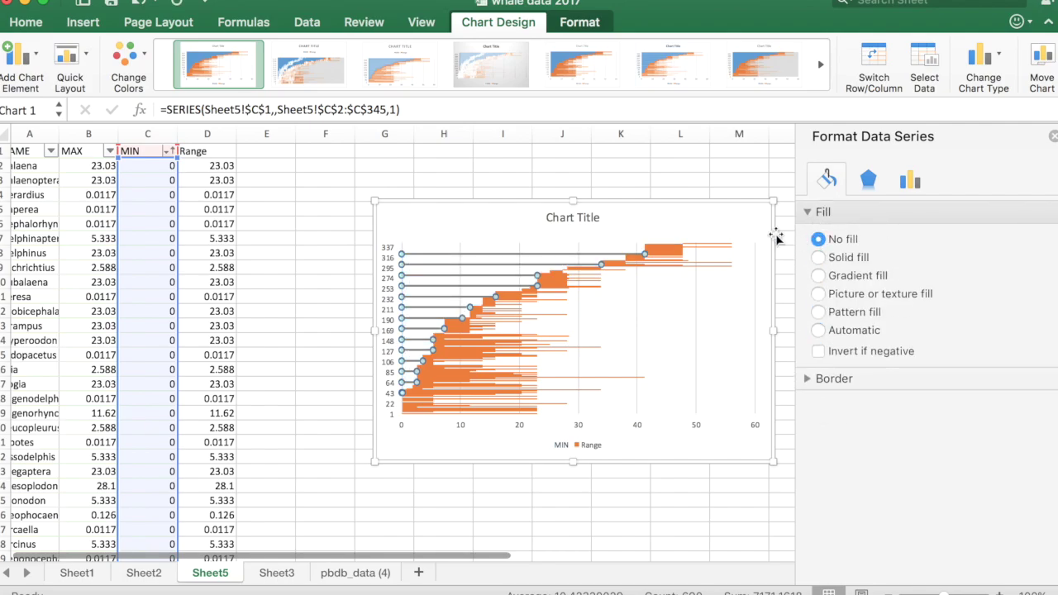
pyautogui.click(738, 223)
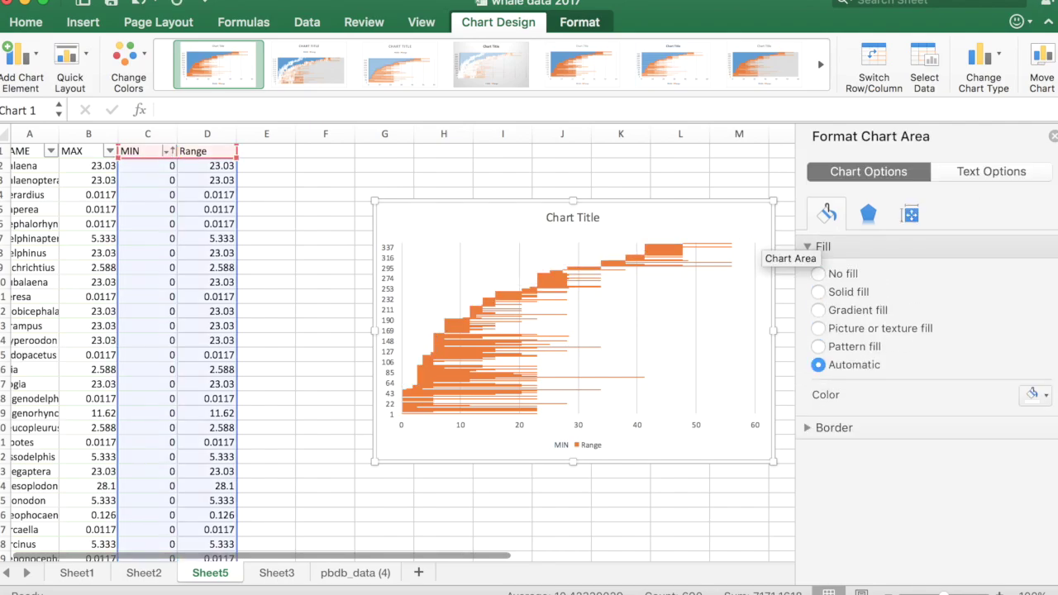
pyautogui.click(1055, 138)
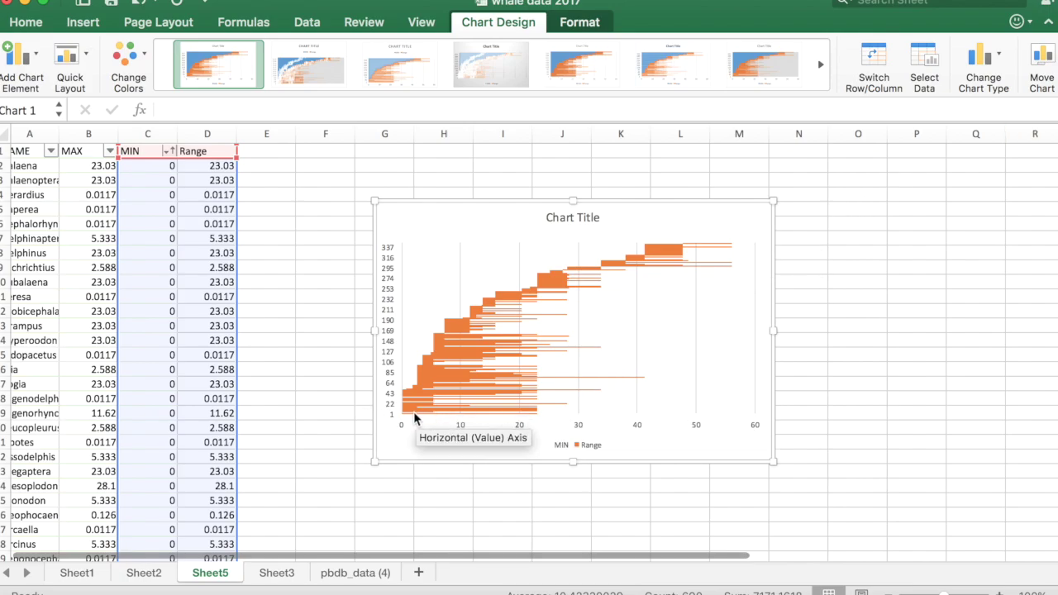
# - Set the horizontal value axis to Values in reverse order, running 60 down to 0
pyautogui.rightClick(666, 430)
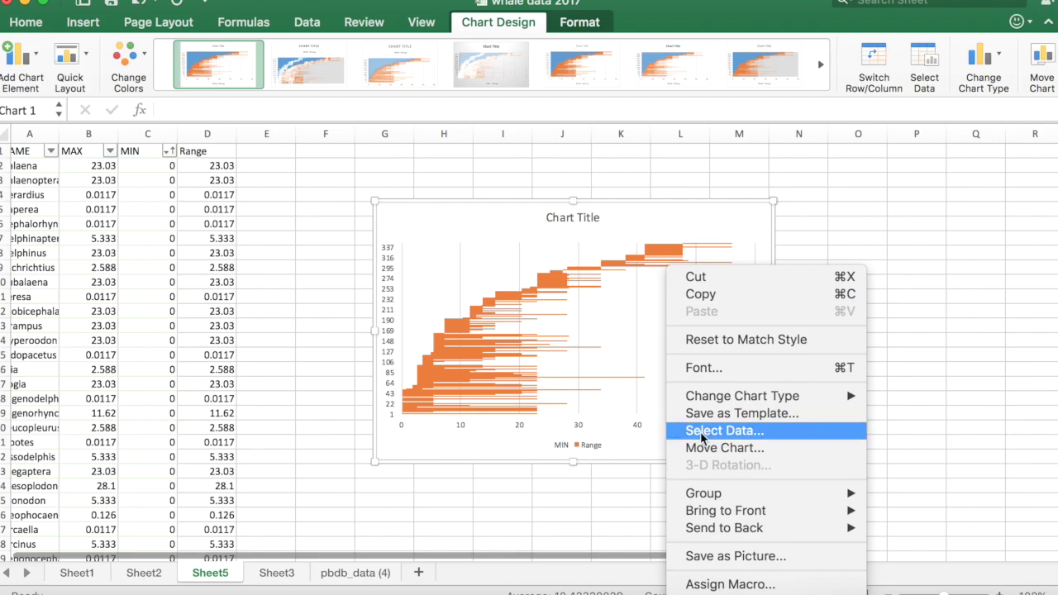
pyautogui.click(638, 444)
pyautogui.click(638, 426)
pyautogui.rightClick(637, 431)
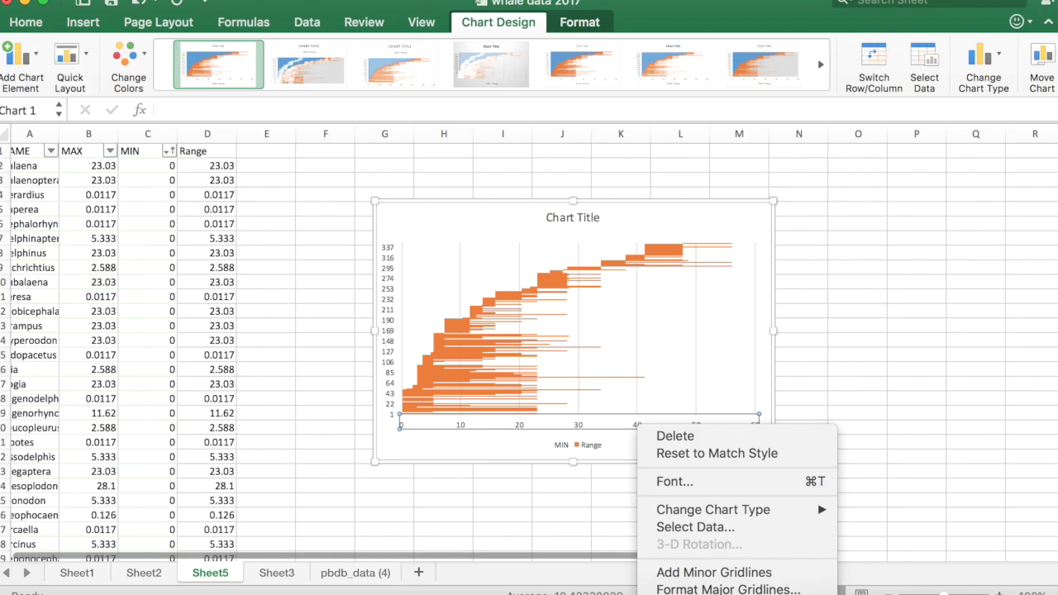
pyautogui.click(686, 594)
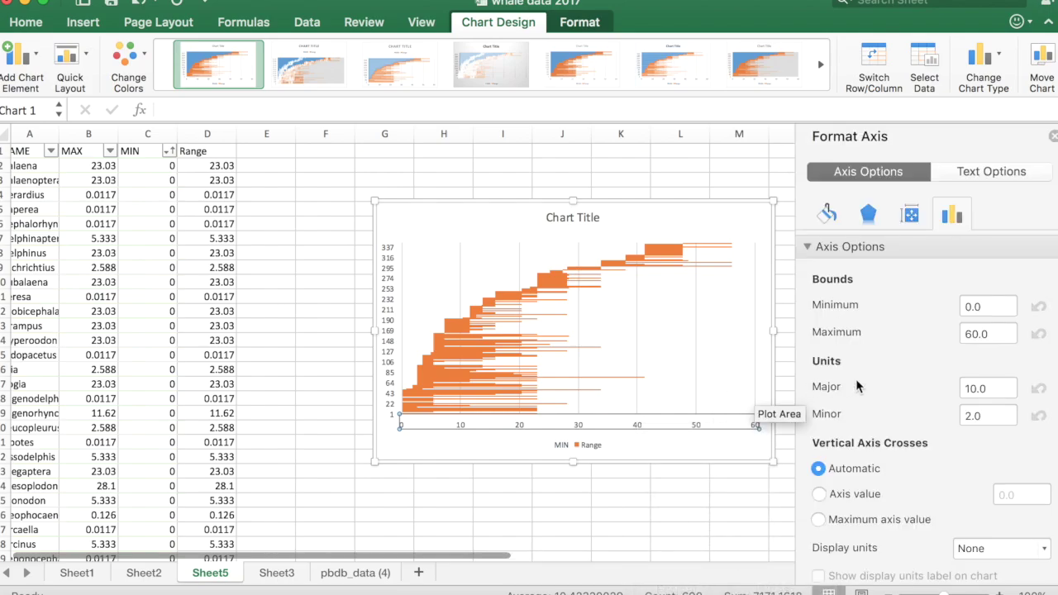
pyautogui.scroll(-5, 856, 382)
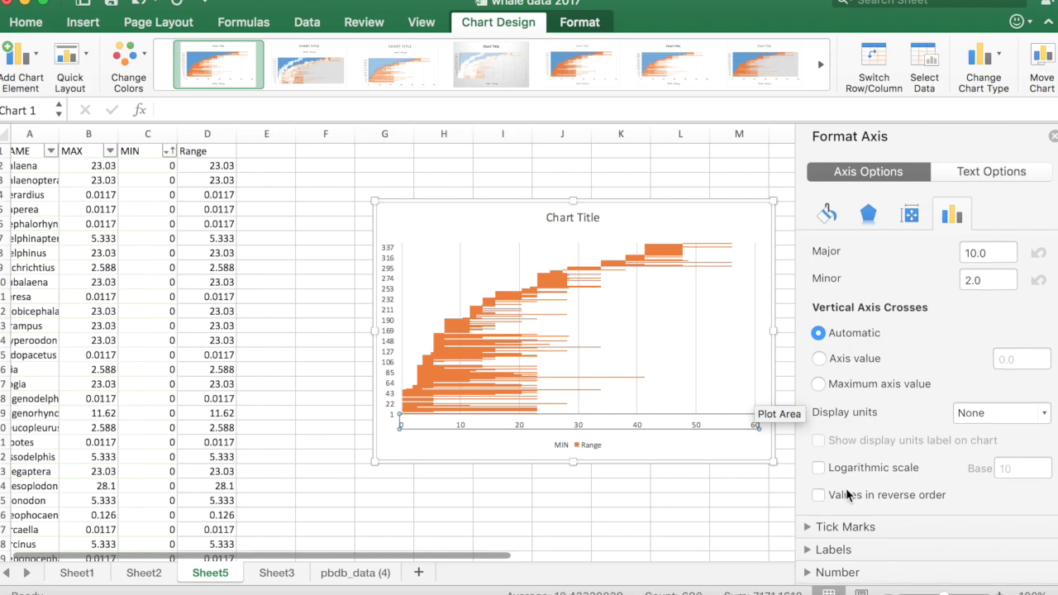
pyautogui.click(818, 494)
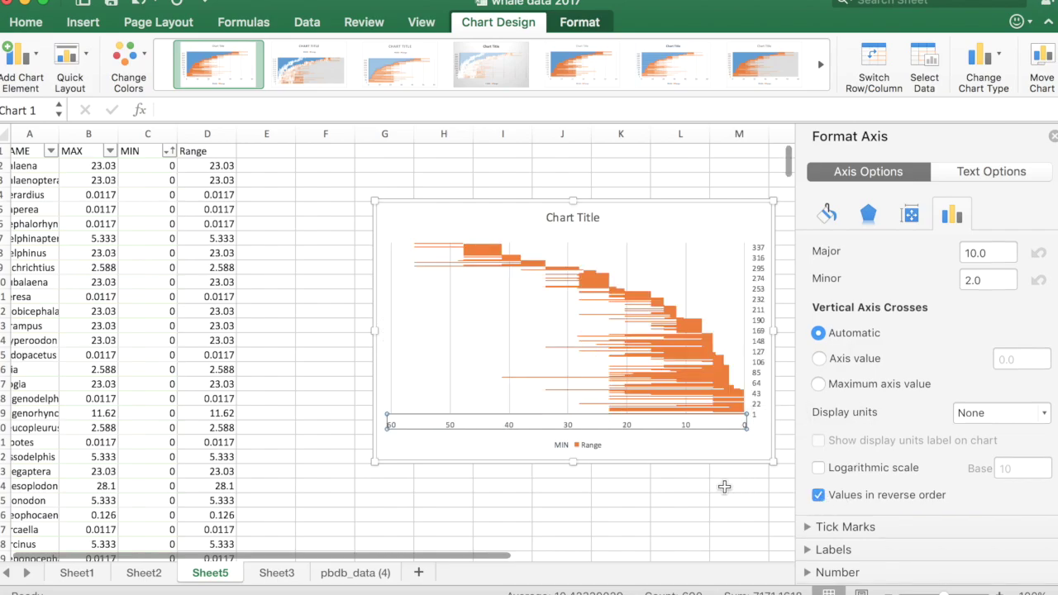
pyautogui.click(724, 487)
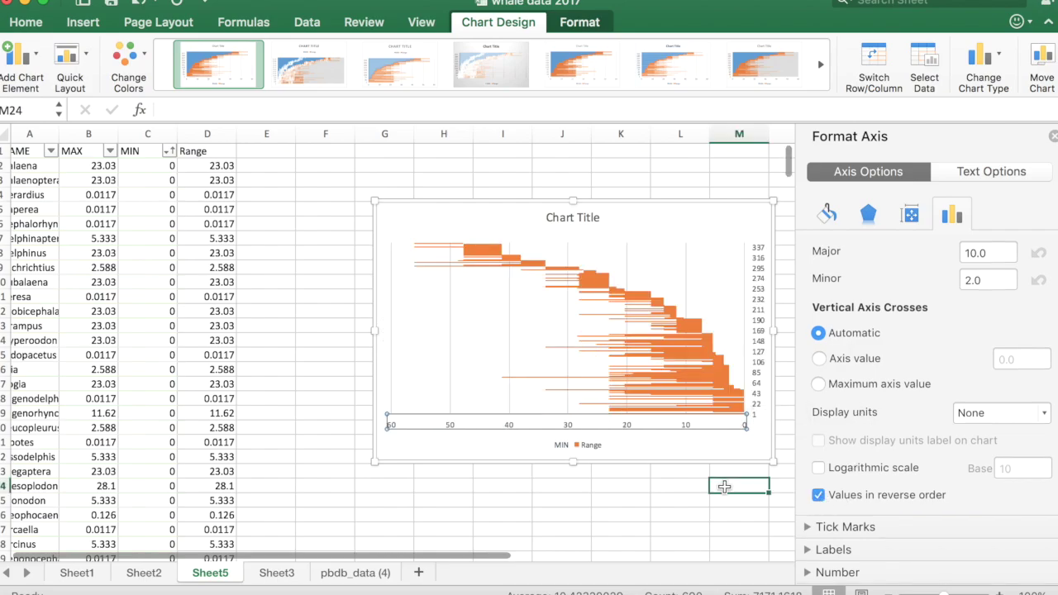
pyautogui.click(1053, 136)
pyautogui.moveTo(683, 328)
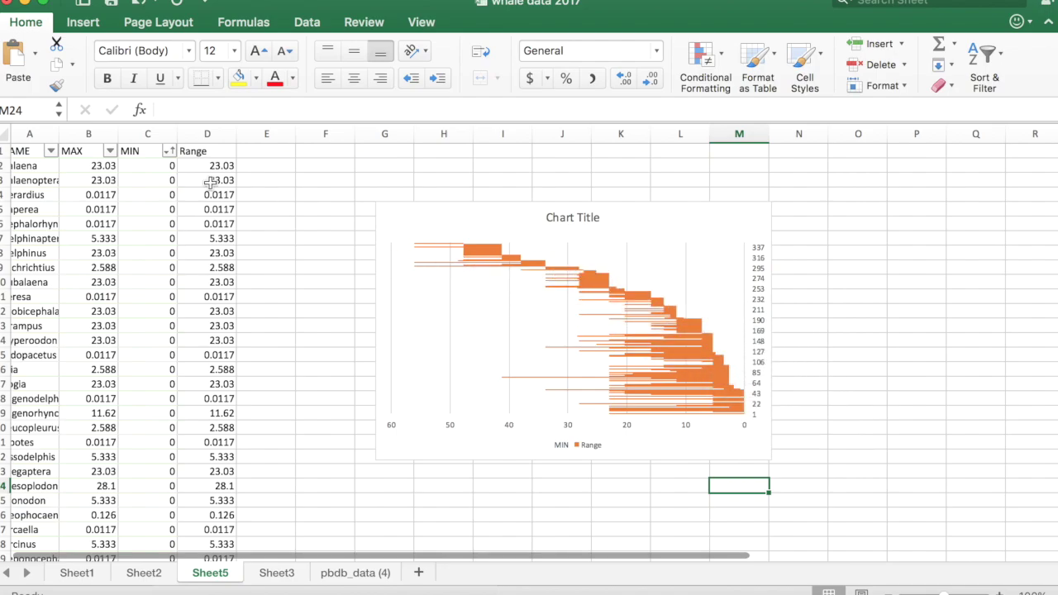
# - Sort the MAX column smallest to largest, reordering the chart's Range bars
pyautogui.click(110, 151)
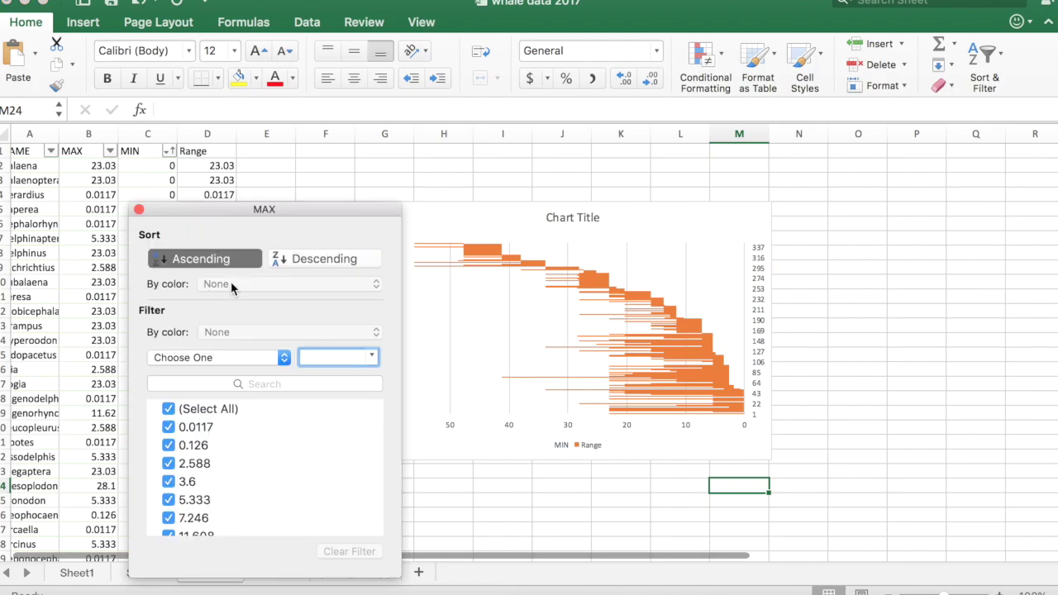
pyautogui.click(231, 260)
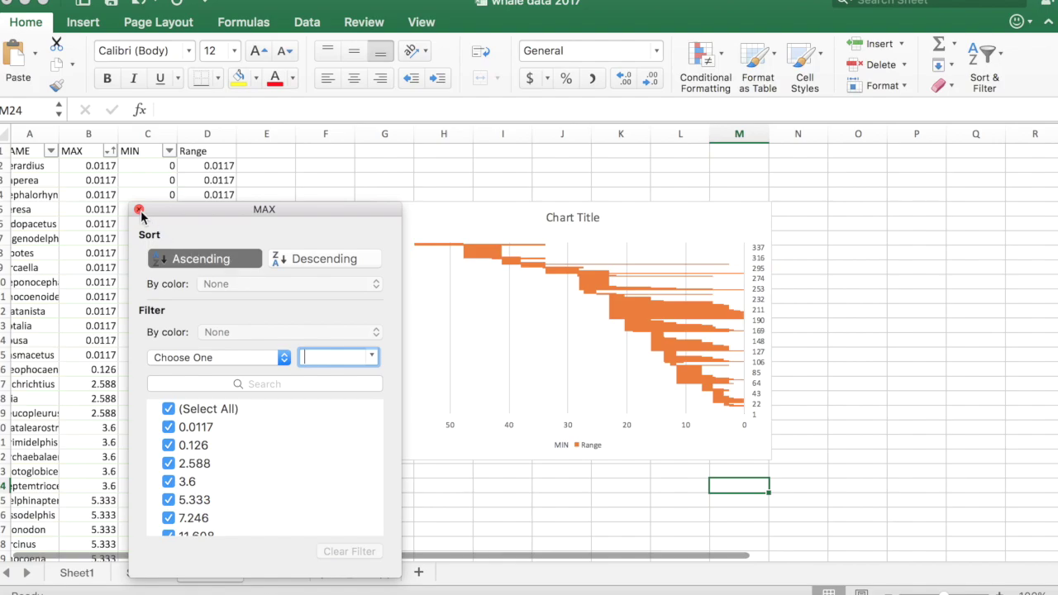
pyautogui.click(139, 210)
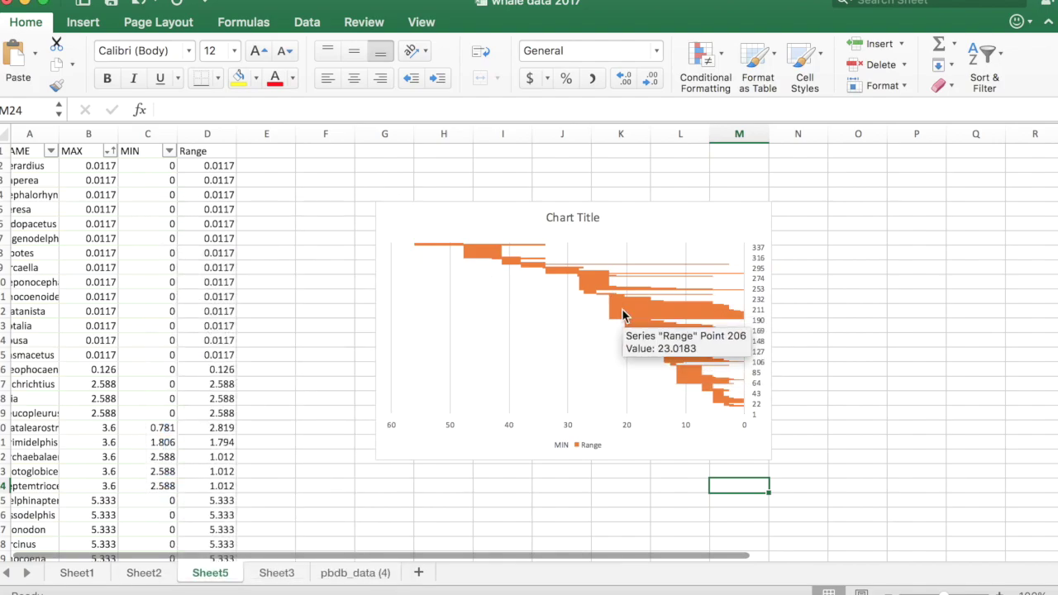